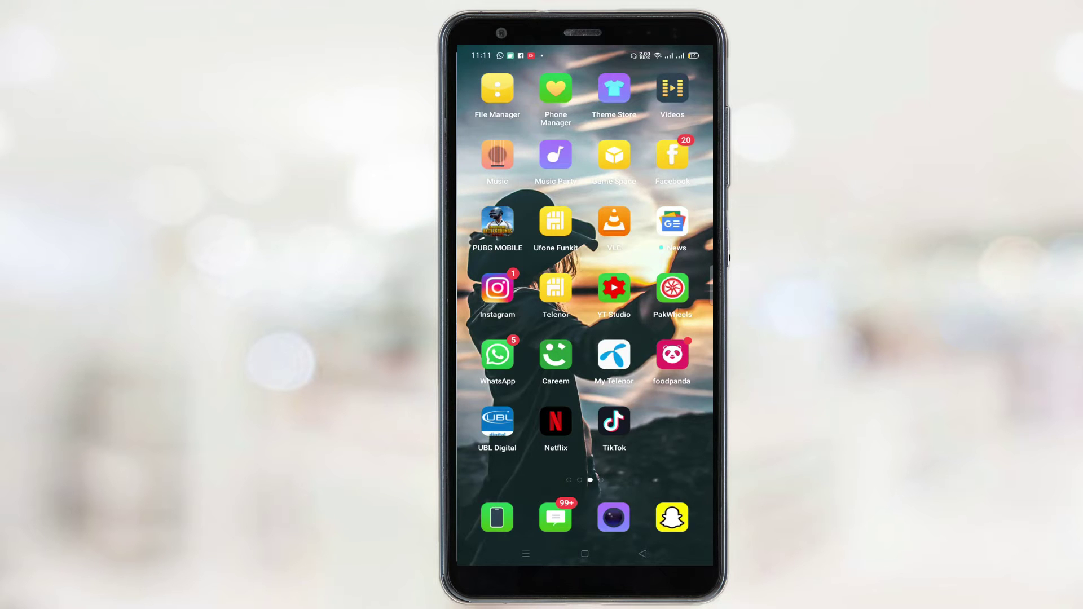
- Launch Instagram, go to your own profile, and open its side menu of account options
{"action": "left_click", "coordinate": [498, 288]}
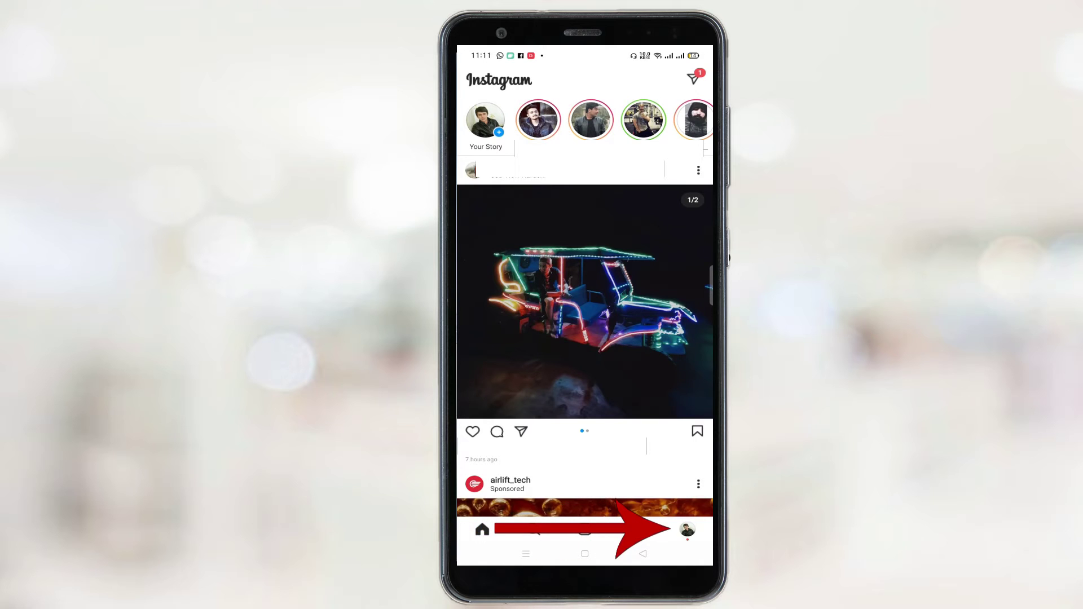
{"action": "left_click", "coordinate": [687, 530]}
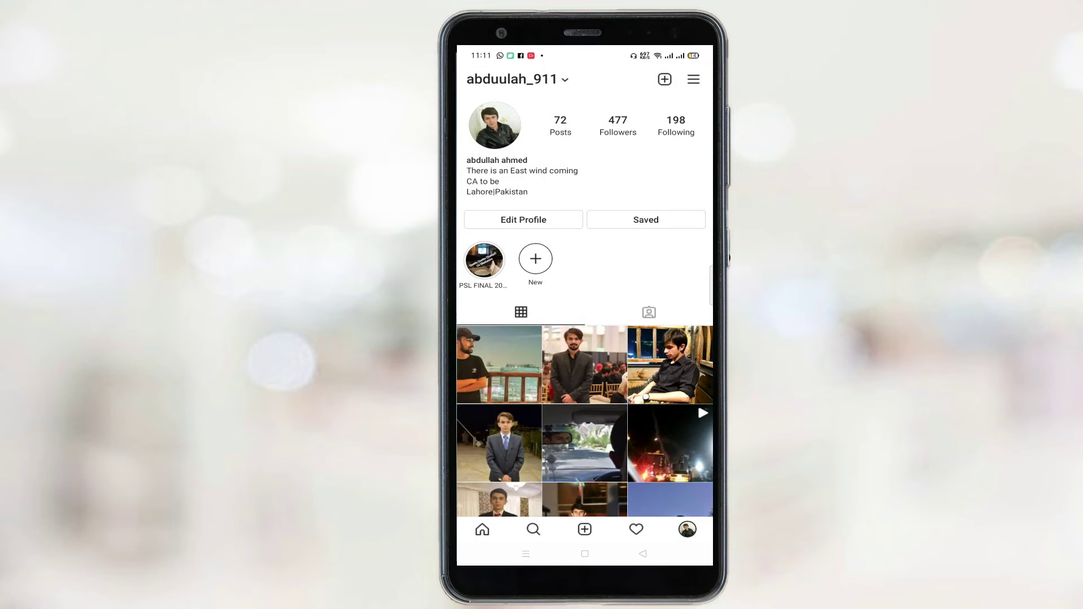
{"action": "left_click", "coordinate": [693, 79]}
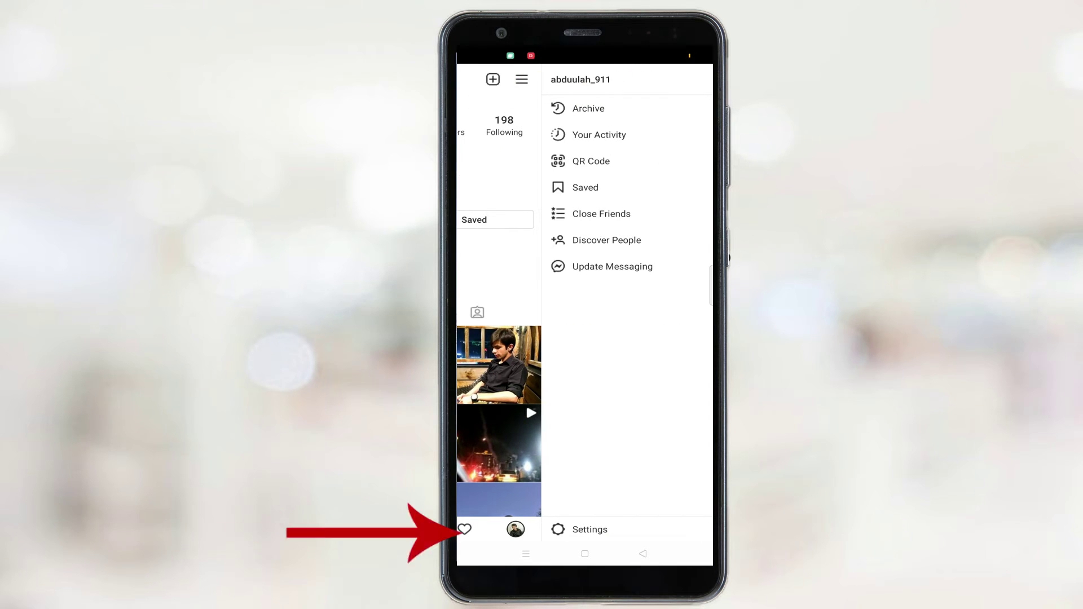
- Go to Settings, then Security, and open the Password change form
{"action": "left_click", "coordinate": [589, 529]}
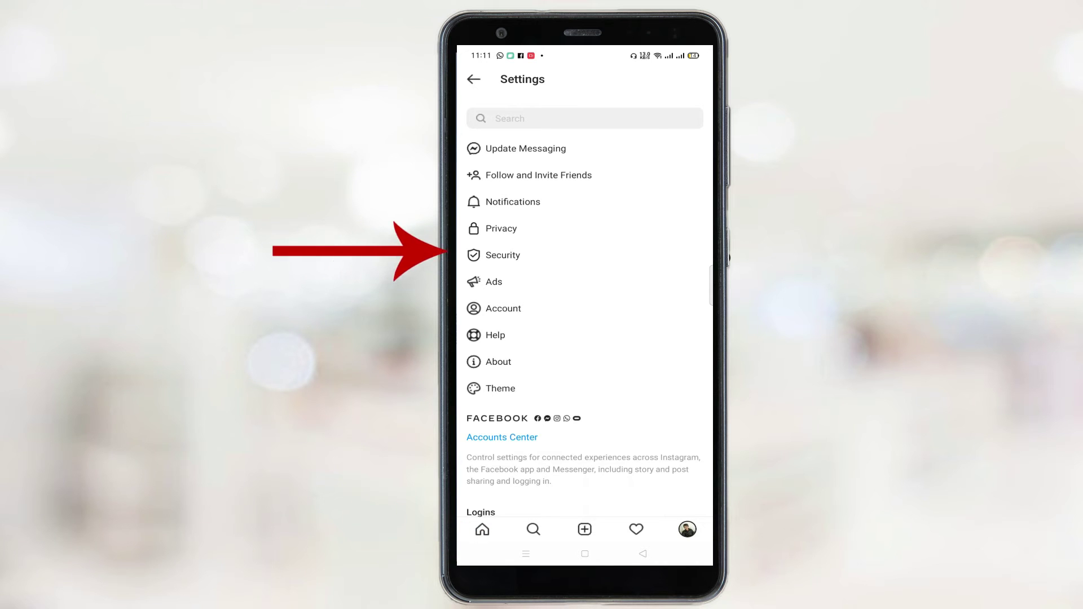
{"action": "left_click", "coordinate": [503, 255]}
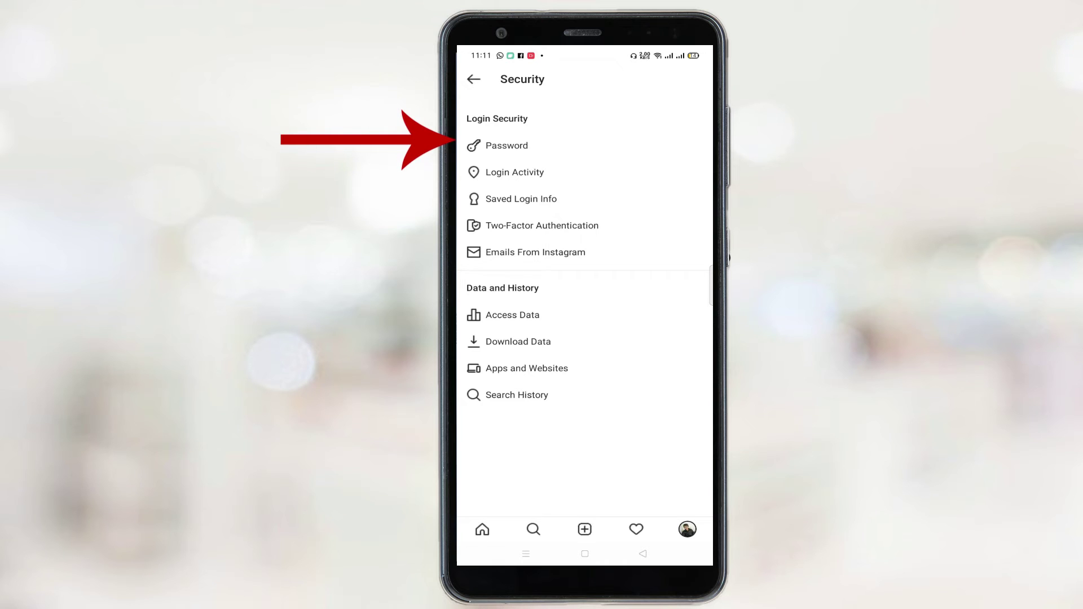
{"action": "left_click", "coordinate": [506, 146]}
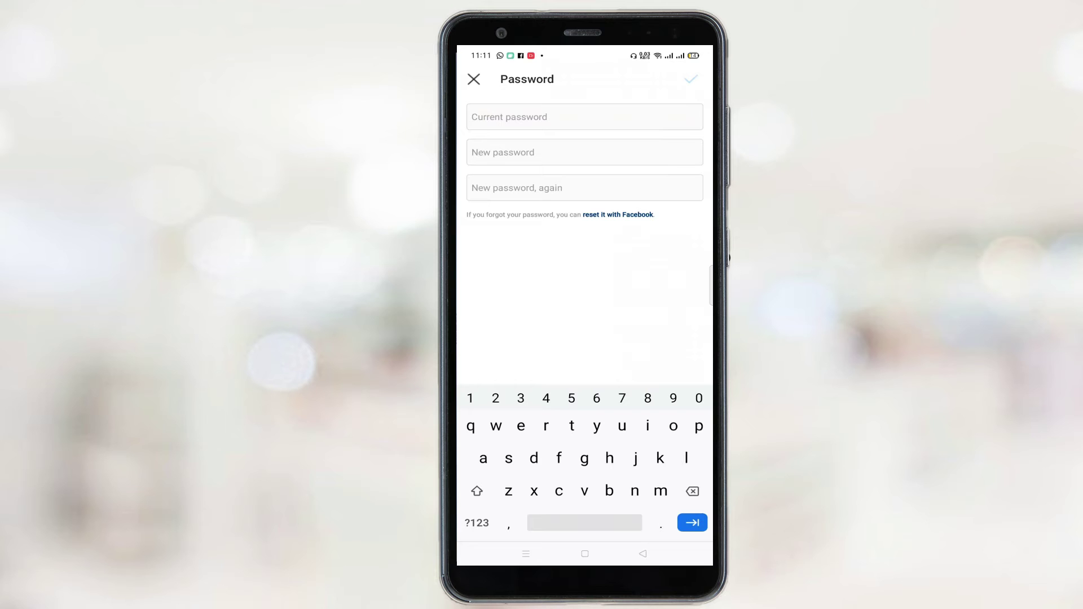
{"action": "type", "text": "x"}
- Enter the current password, then the new password and its confirmation
{"action": "key", "text": "Tab"}
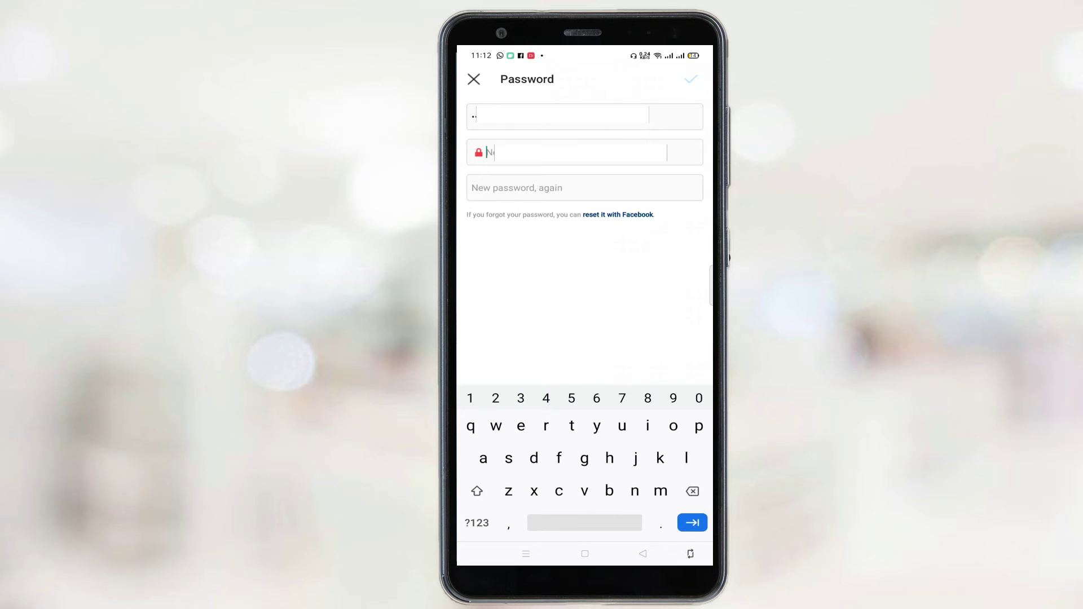
{"action": "type", "text": "u"}
{"action": "key", "text": "Tab"}
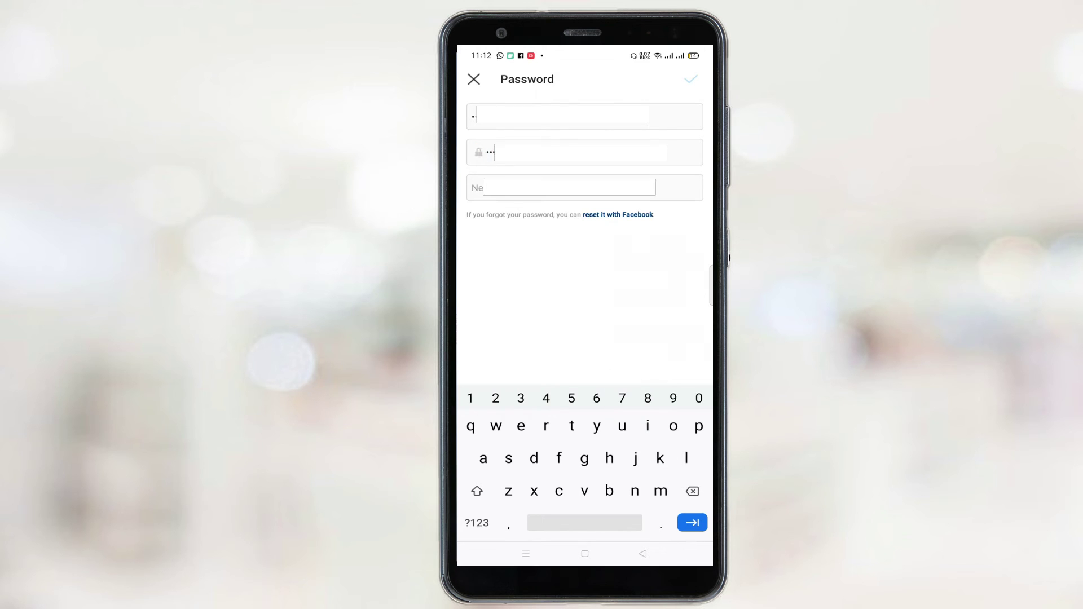
{"action": "type", "text": "u"}
{"action": "type", "text": "uu"}
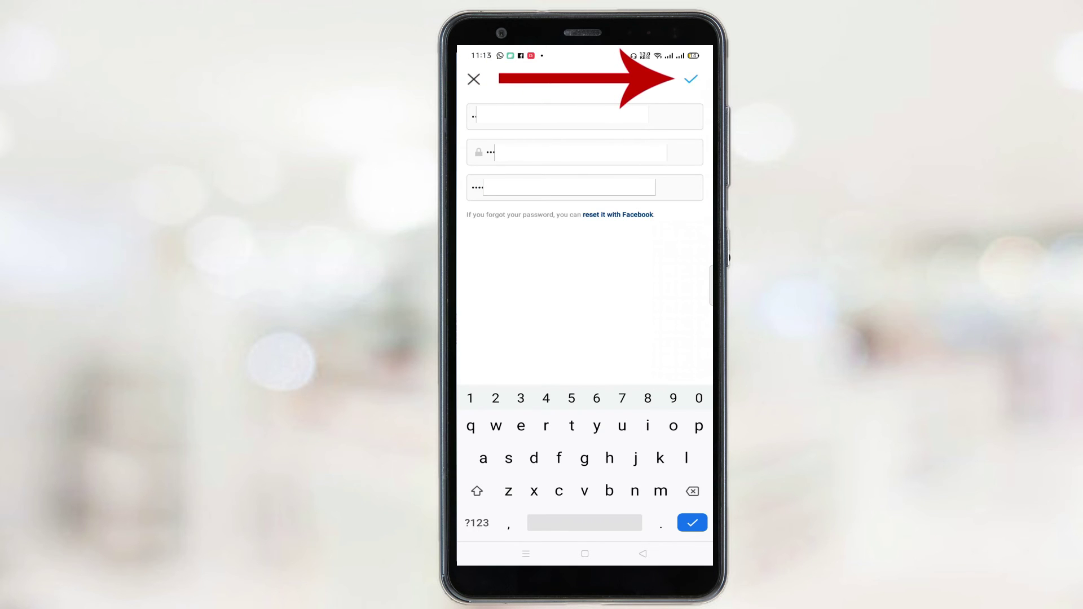
- Save the new password with the checkmark at the top right
{"action": "left_click", "coordinate": [691, 79]}
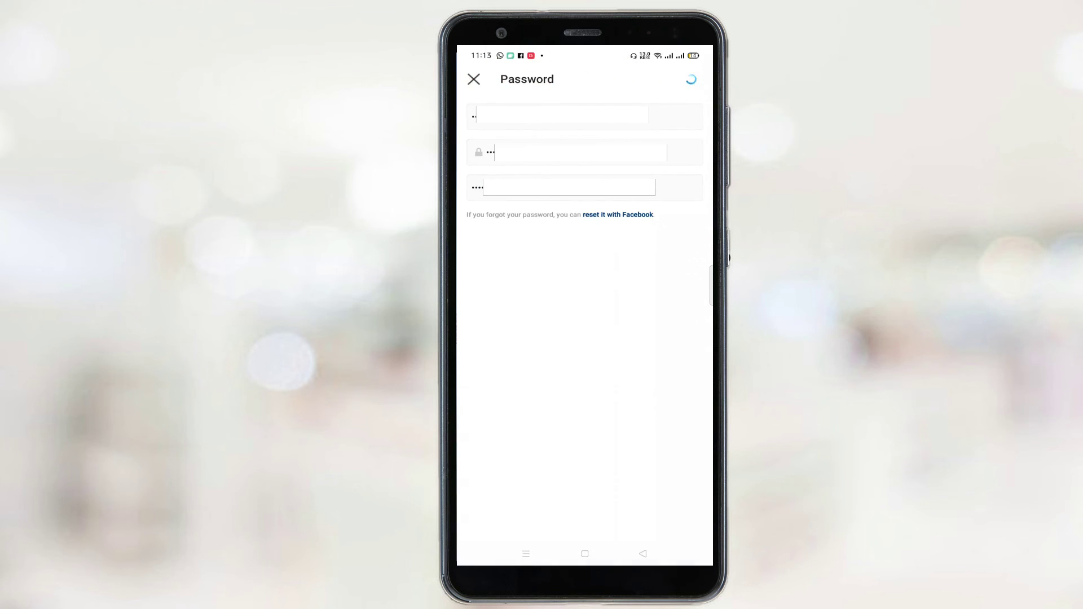